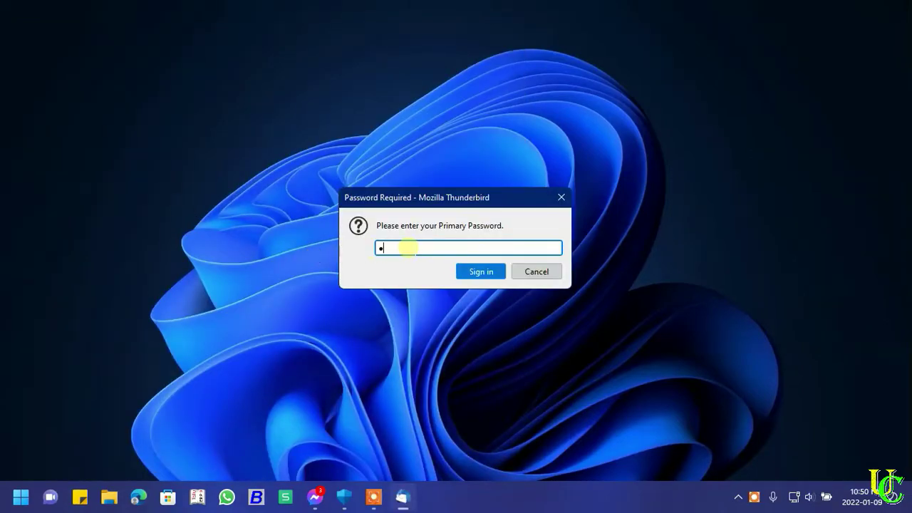
- Sign in to Thunderbird with the primary password
click(481, 271)
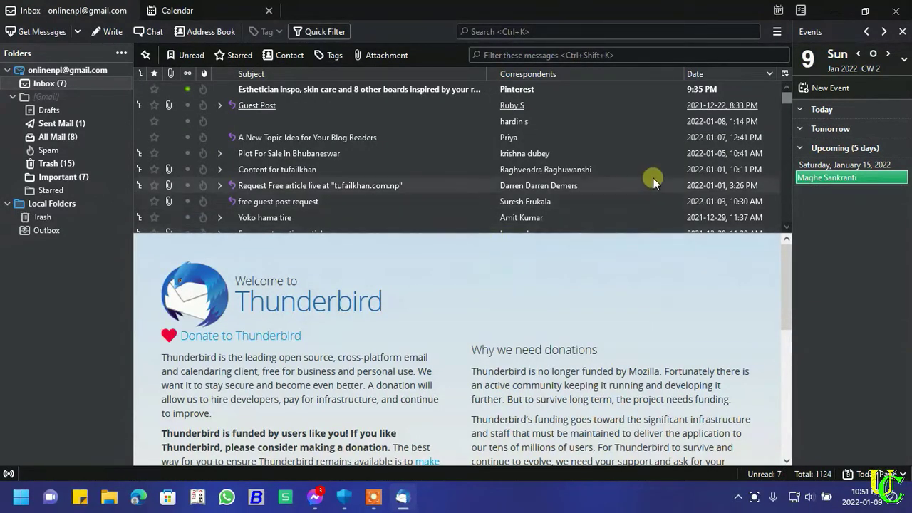
click(776, 33)
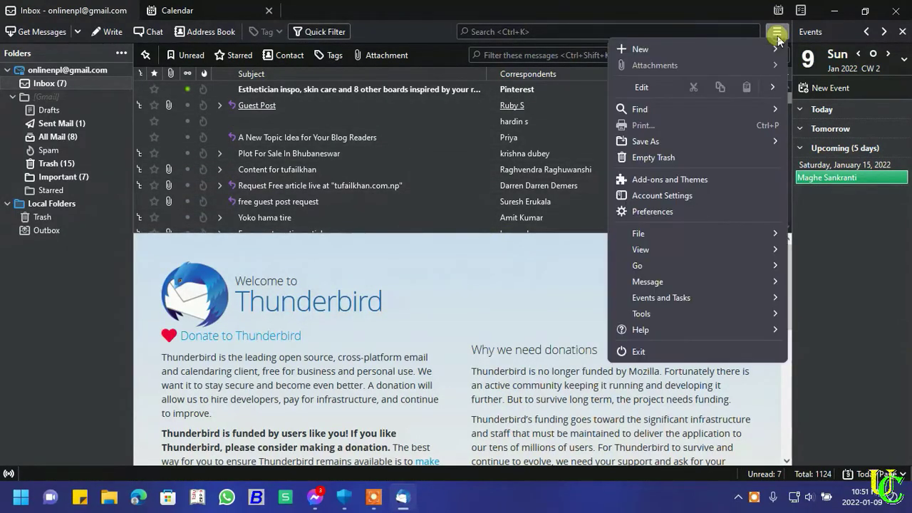
click(763, 49)
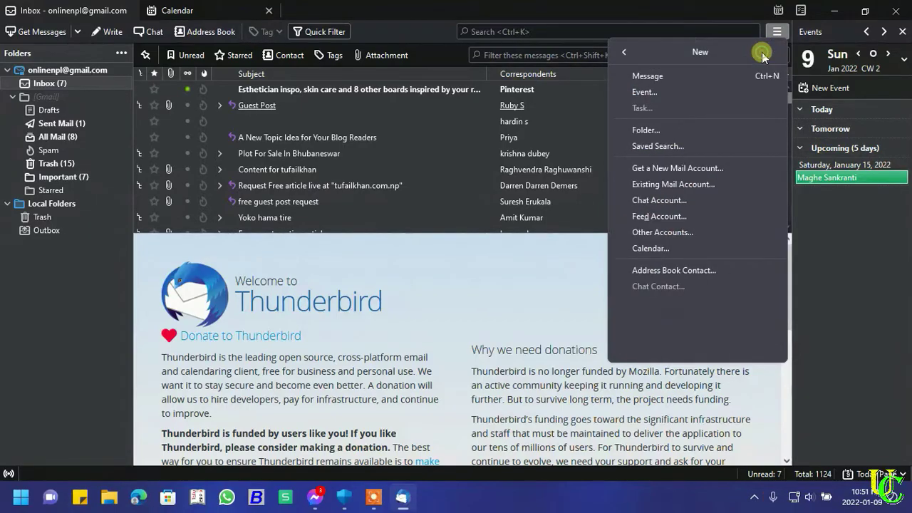
click(656, 96)
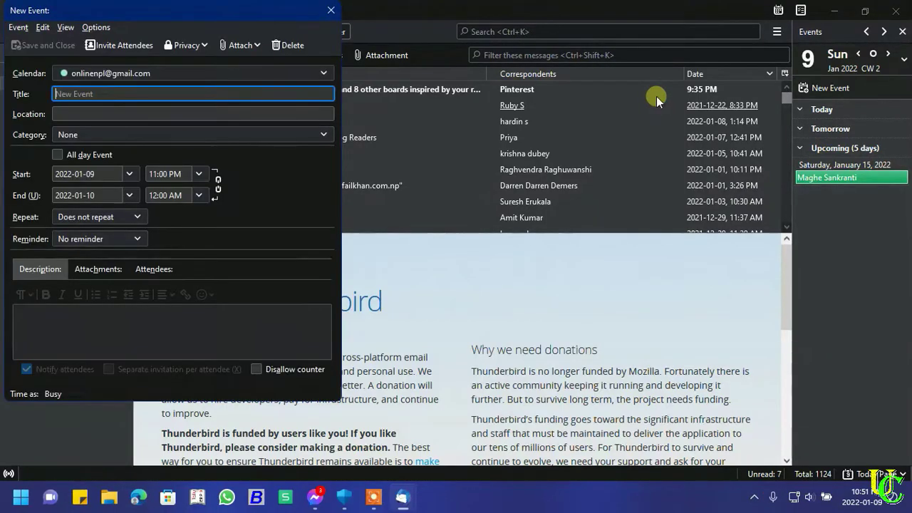
click(330, 10)
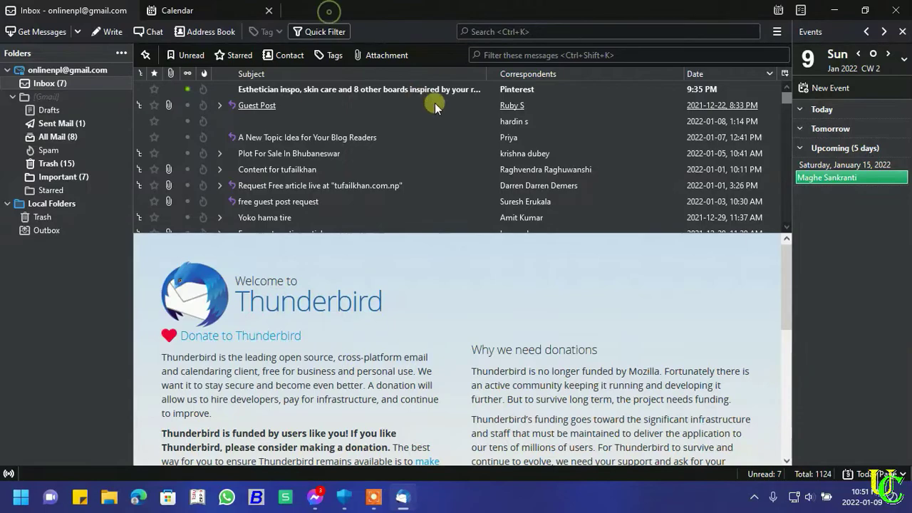
- Create a new event in the Gmail account's calendar and title it "Birthday Party"
click(826, 89)
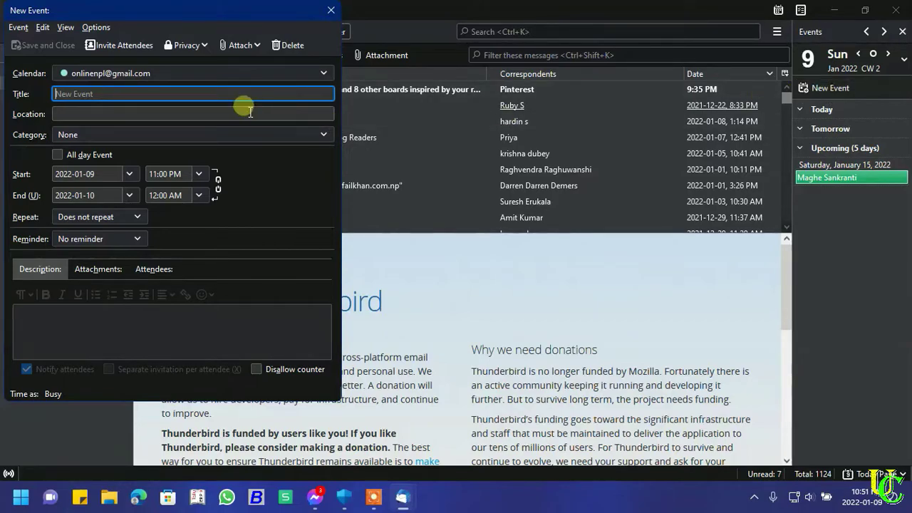
click(160, 78)
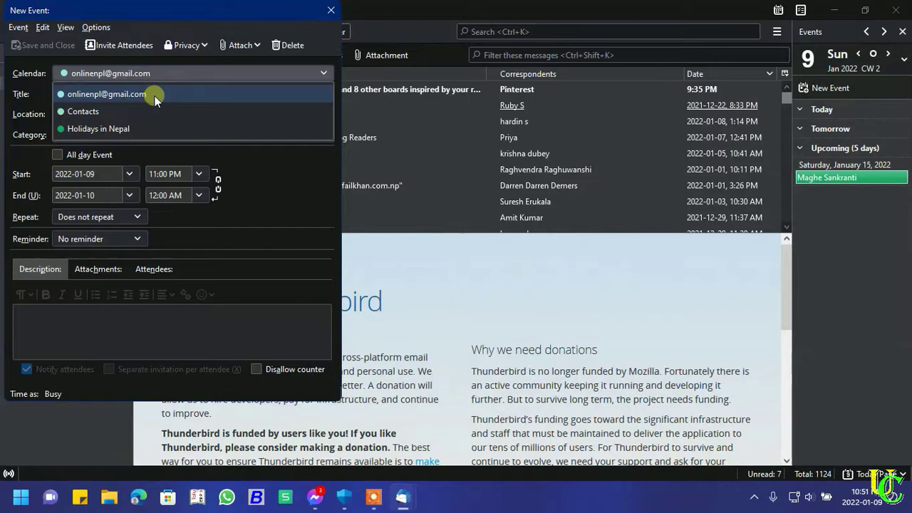
click(156, 95)
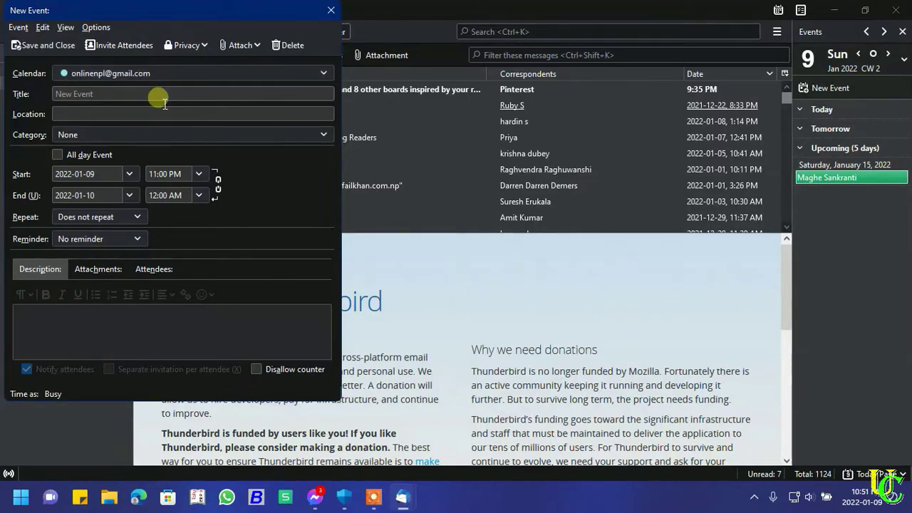
click(165, 97)
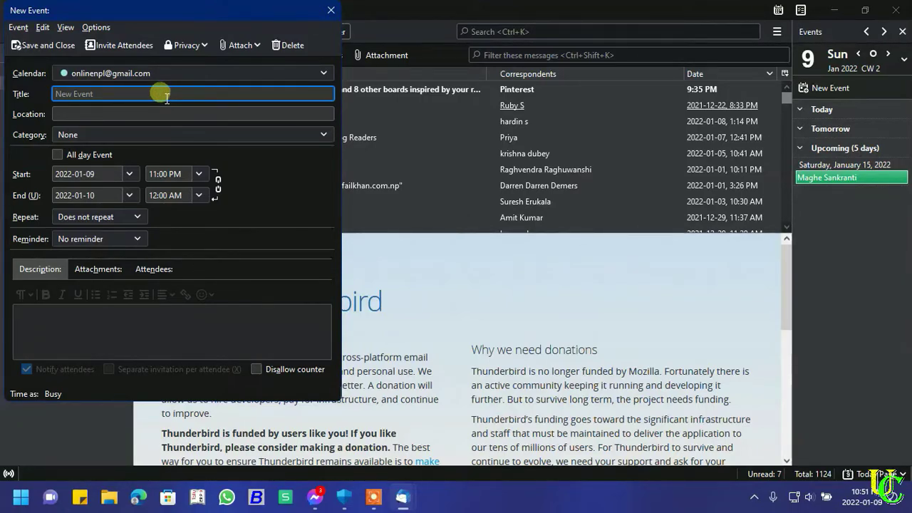
text(Birthday Party)
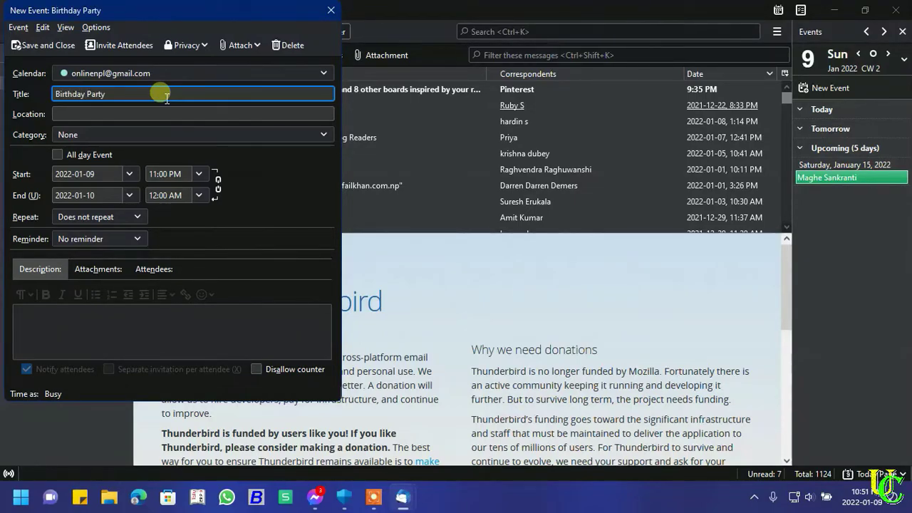
- Set the event's location to Bhairahawa and its category to Birthday
click(182, 116)
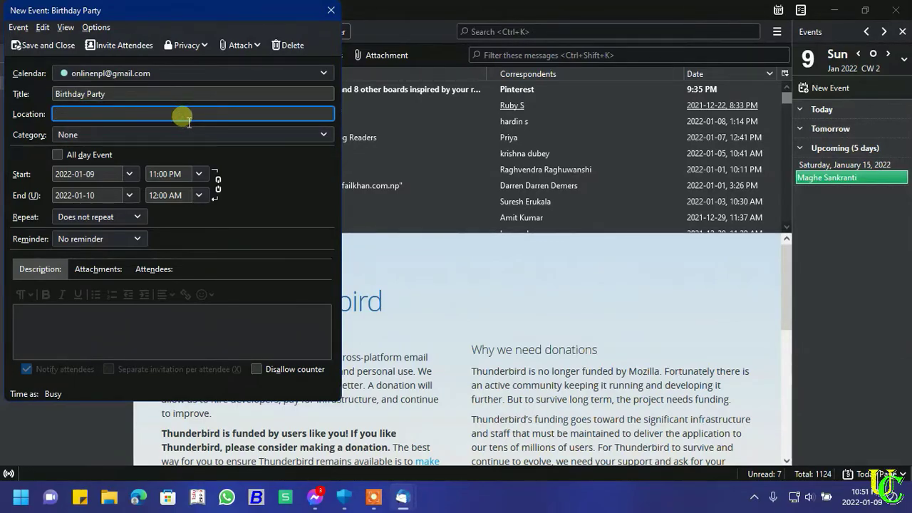
text(Bhairahawa)
click(208, 135)
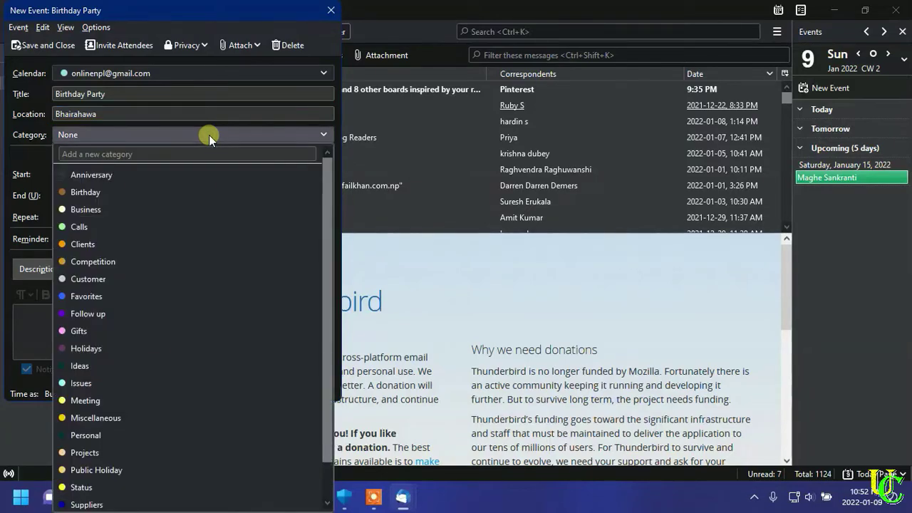
click(201, 192)
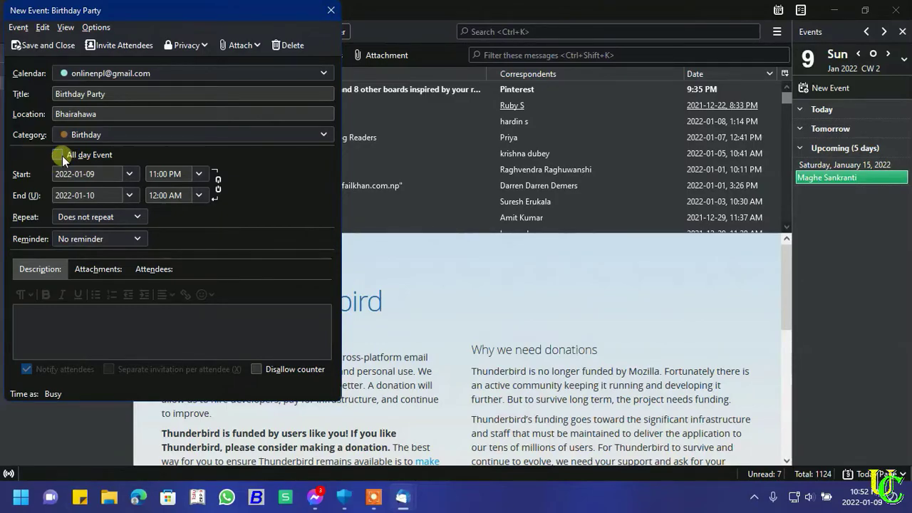
click(59, 156)
click(109, 175)
click(108, 196)
click(185, 176)
click(197, 175)
click(197, 175)
click(57, 155)
- Set the event's start date to October 1, 2022
click(129, 174)
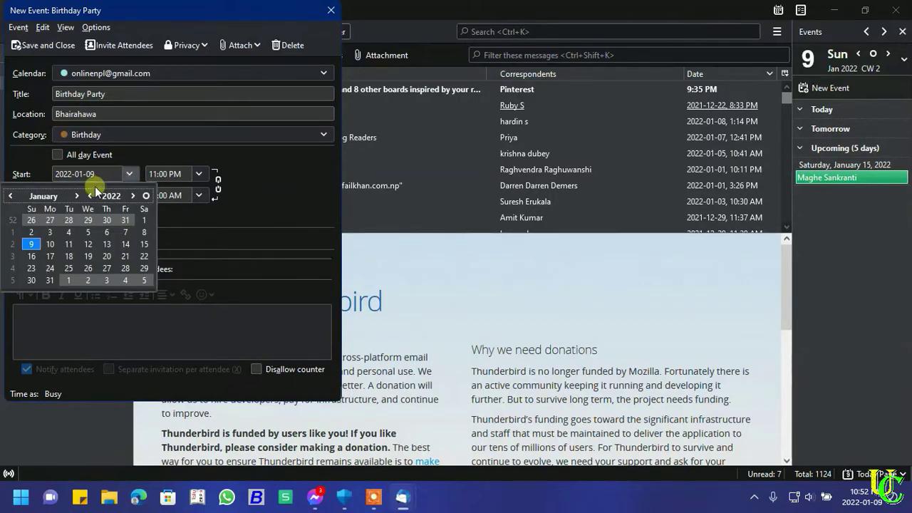
click(78, 197)
click(78, 197)
click(78, 198)
click(78, 198)
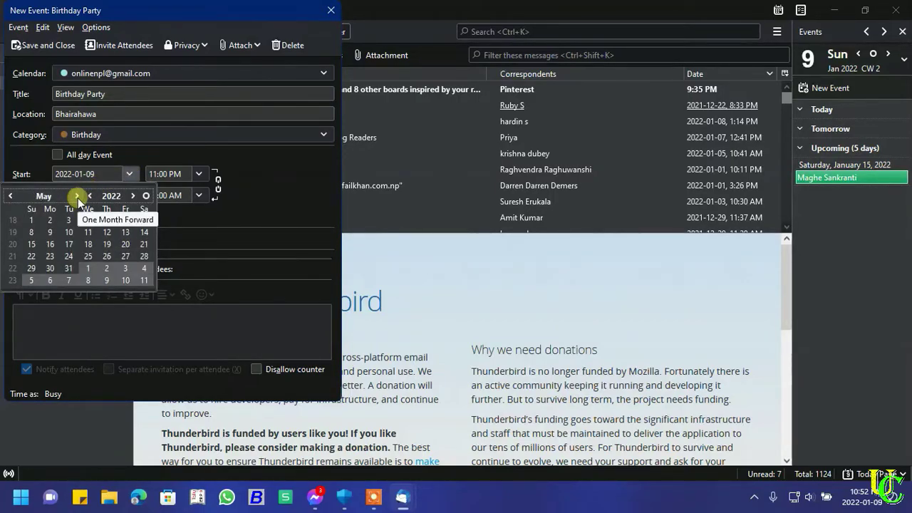
click(78, 197)
click(77, 198)
click(77, 197)
click(78, 197)
click(77, 198)
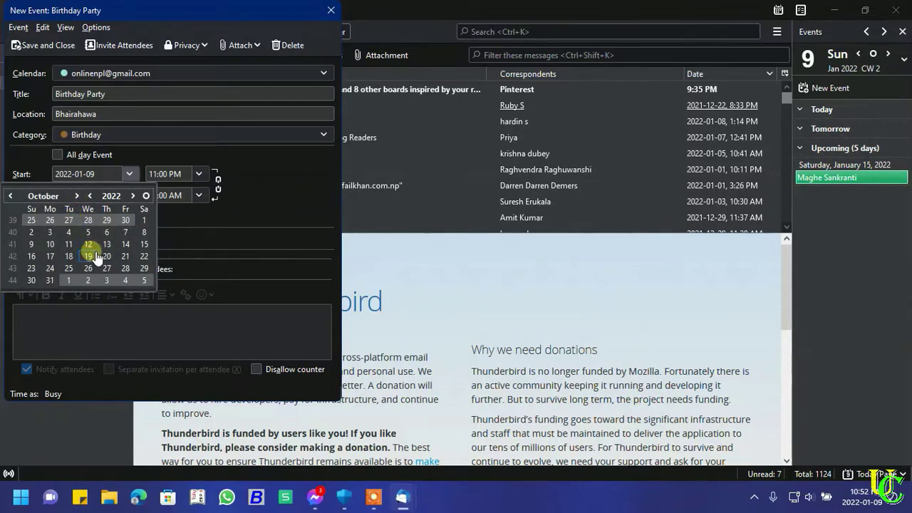
click(144, 220)
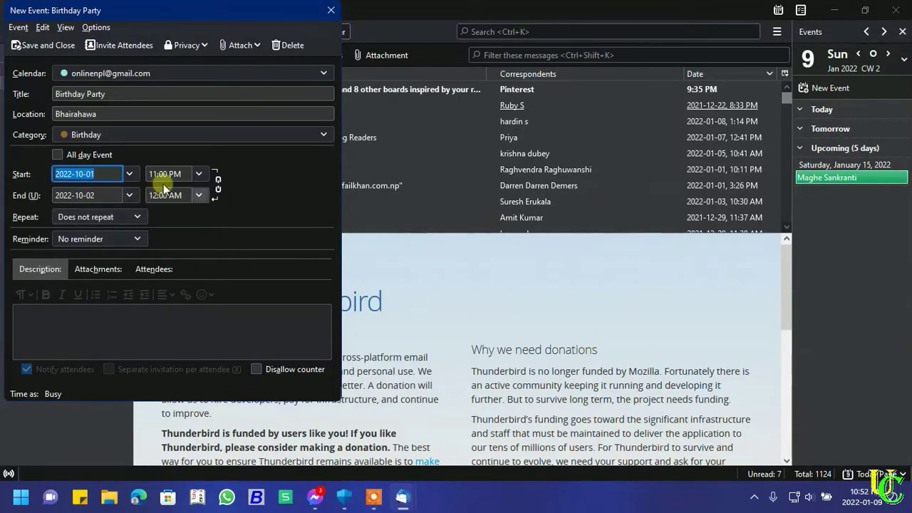
- Set the event's start time to 8:00 PM and its end time to 11:00 PM
click(198, 174)
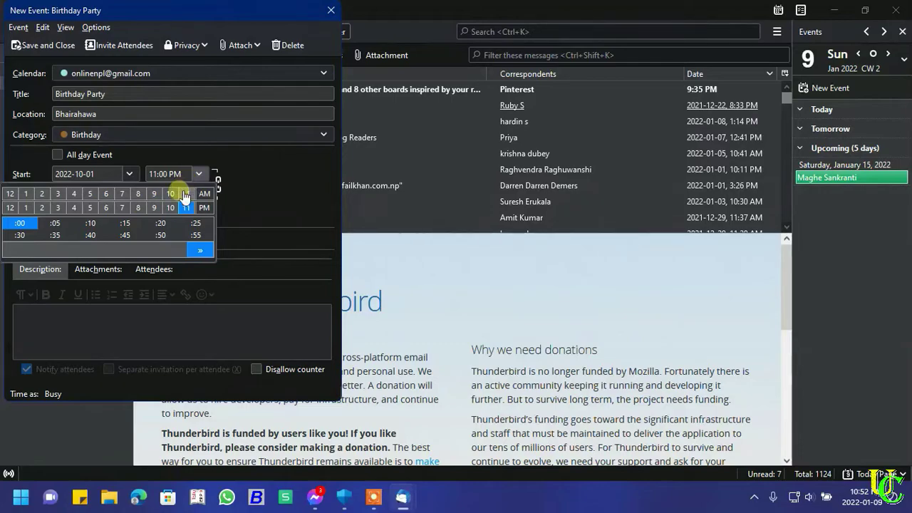
click(140, 209)
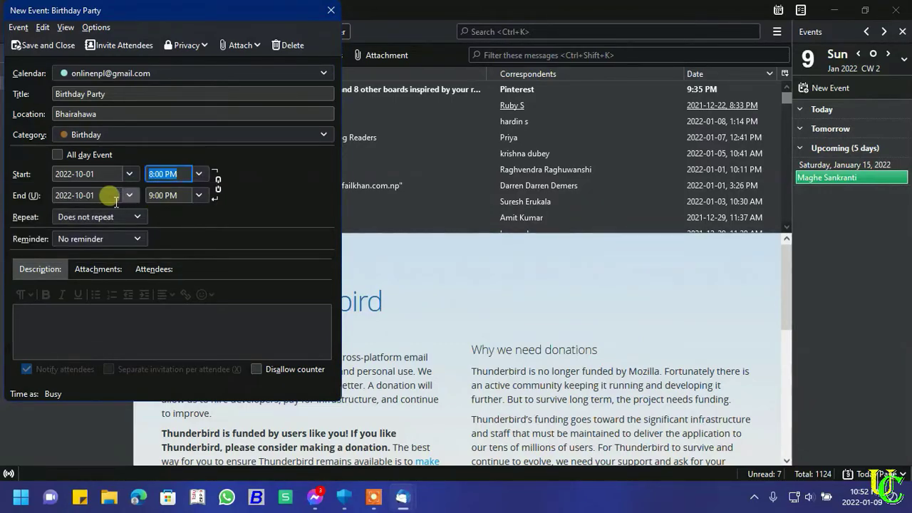
click(198, 197)
click(190, 228)
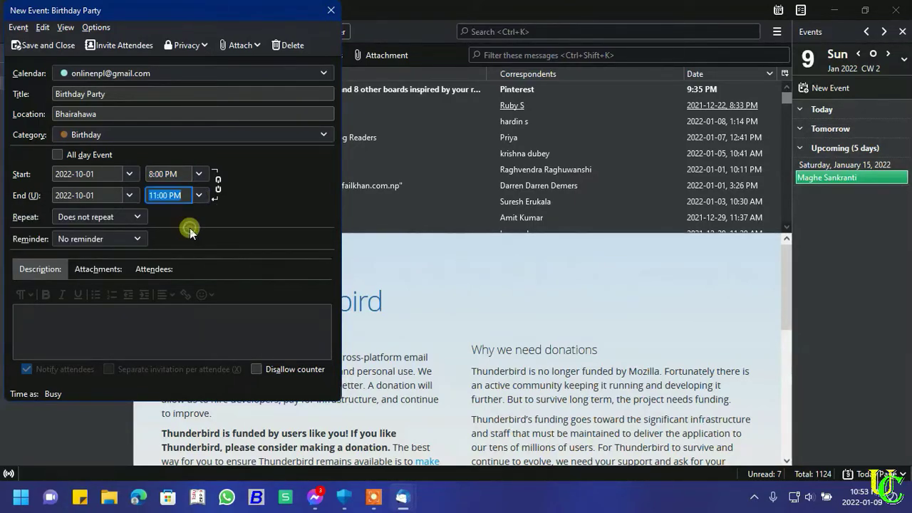
click(192, 200)
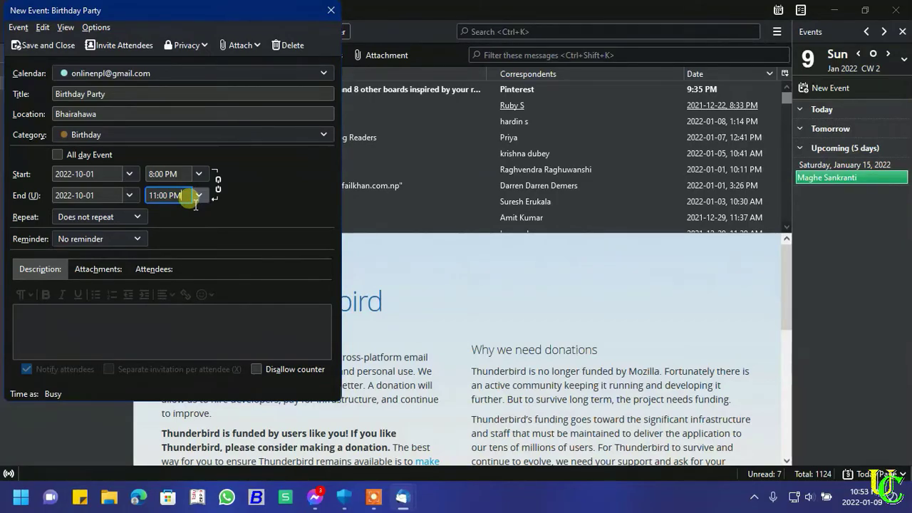
- Make the event repeat yearly, keeping the repetition's end as Forever
click(115, 218)
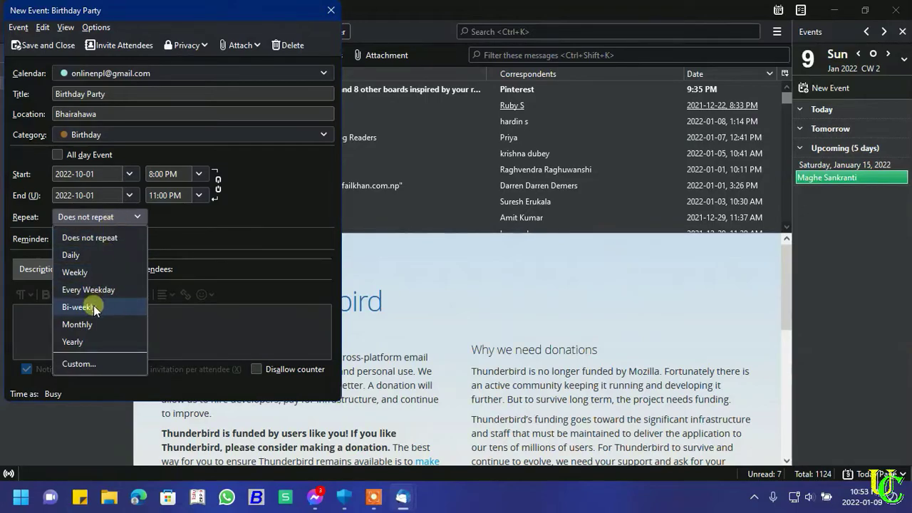
click(92, 342)
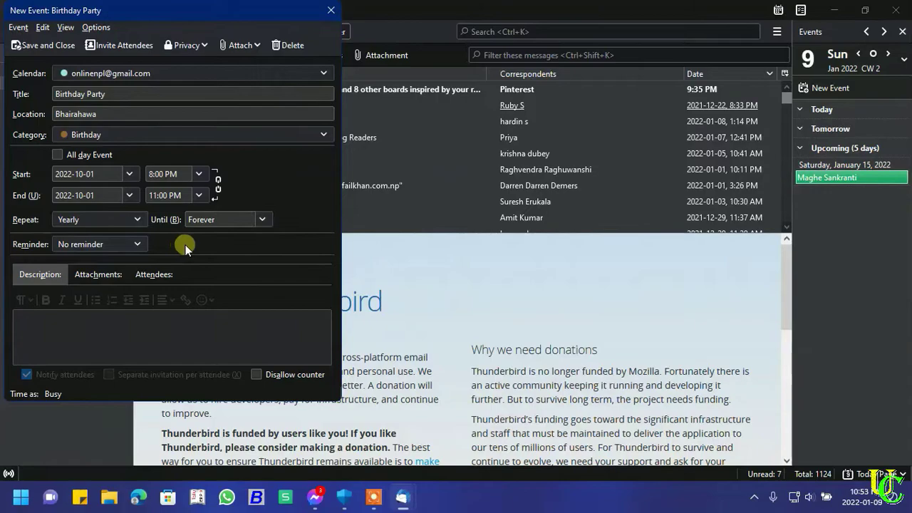
click(263, 219)
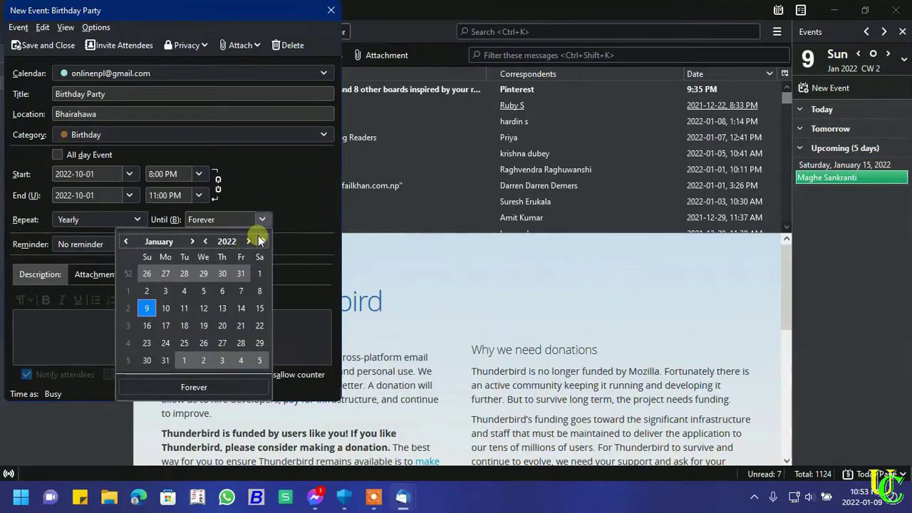
click(298, 215)
click(230, 219)
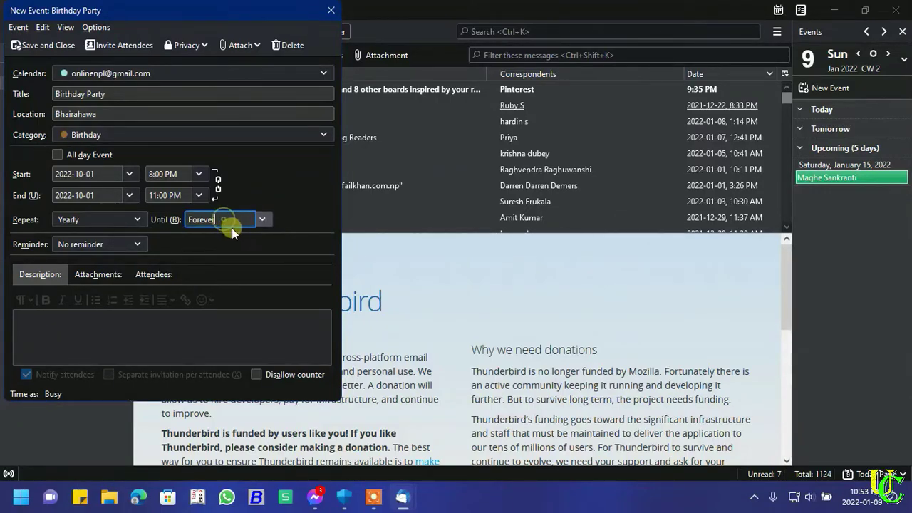
- Set the reminder to 1 week before and enter the description "Birthday Party invitation."
click(124, 244)
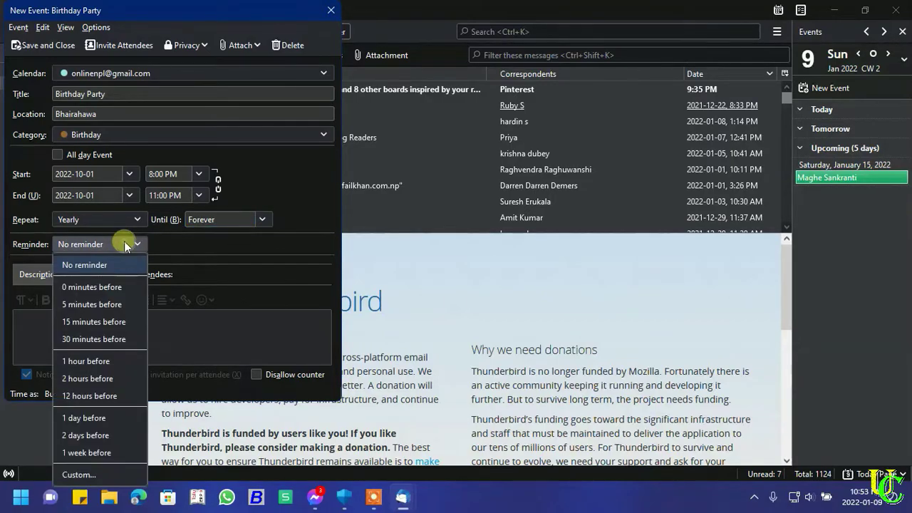
click(99, 451)
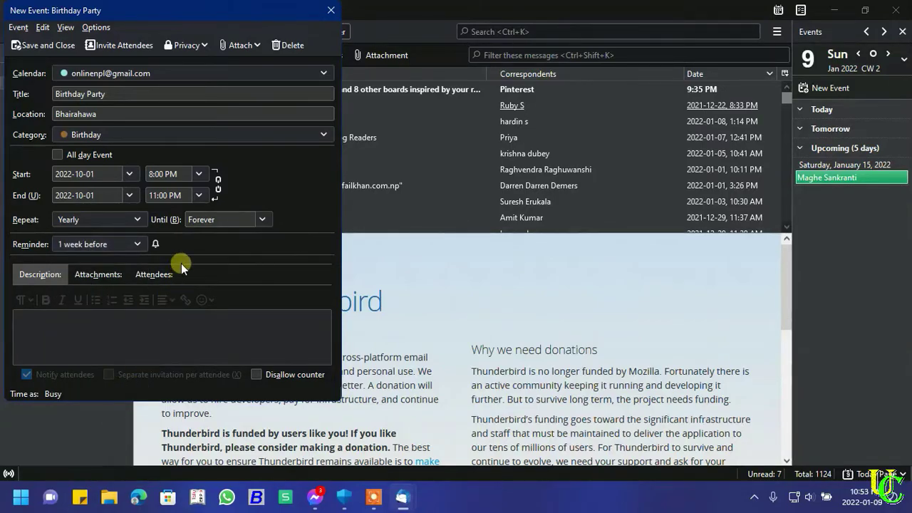
click(65, 322)
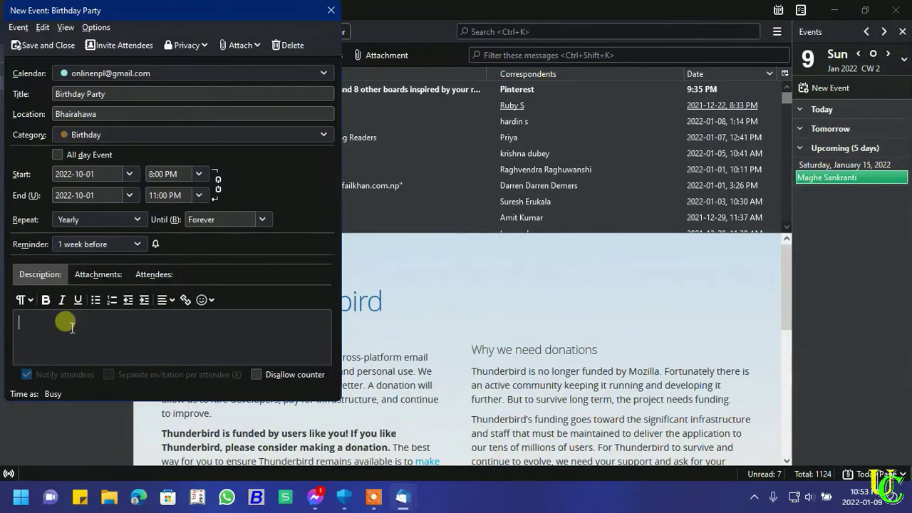
text(Birthday Party invitation.)
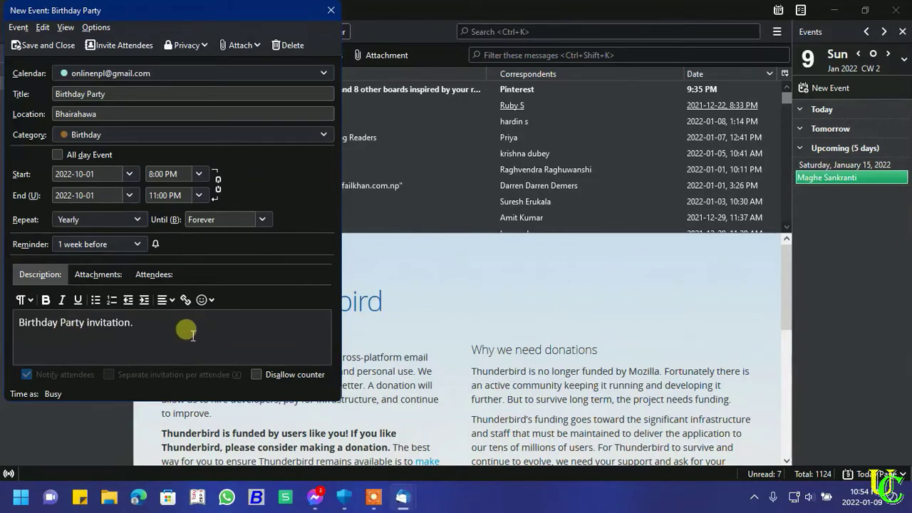
- Invite seven attendees to the event by entering their e-mail addresses below the organizer
click(114, 47)
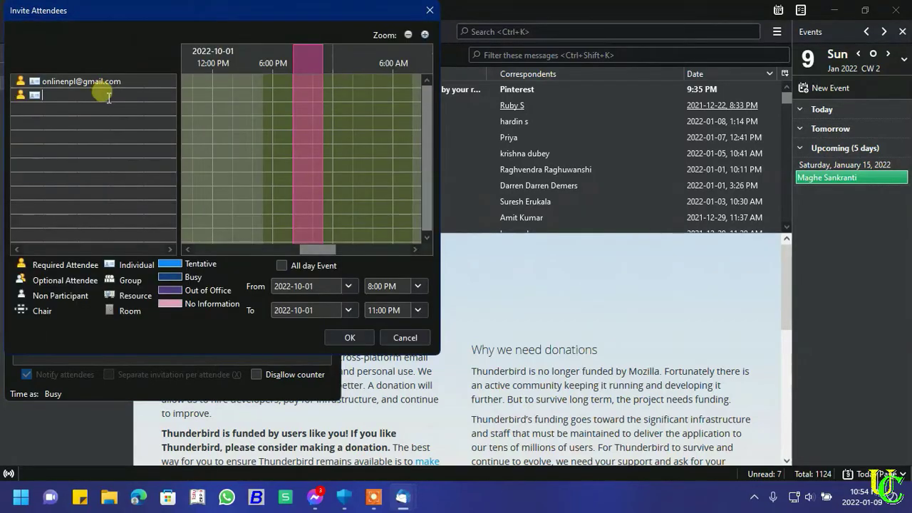
text(tu)
key(Return)
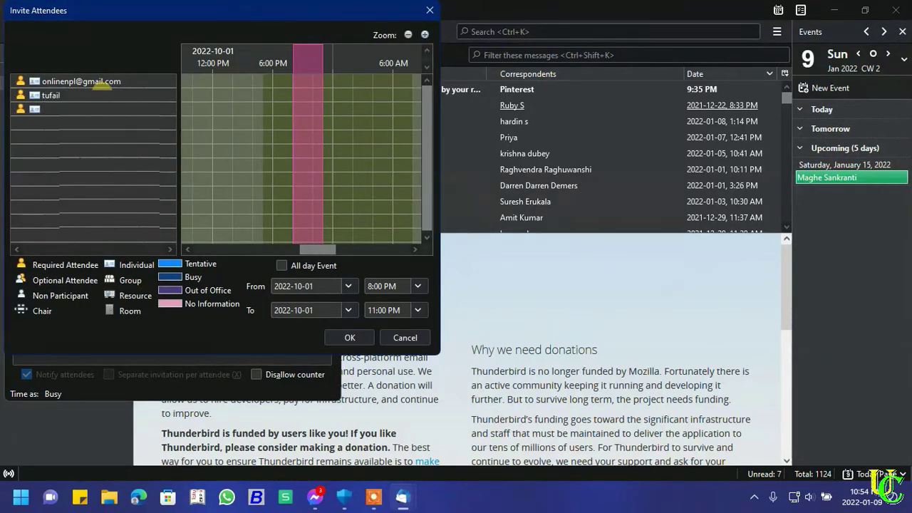
text(katie)
key(Return)
text(ch)
key(Return)
text(ubai)
key(Return)
text(ch)
key(Return)
text(pa)
key(Return)
text(iade)
key(Return)
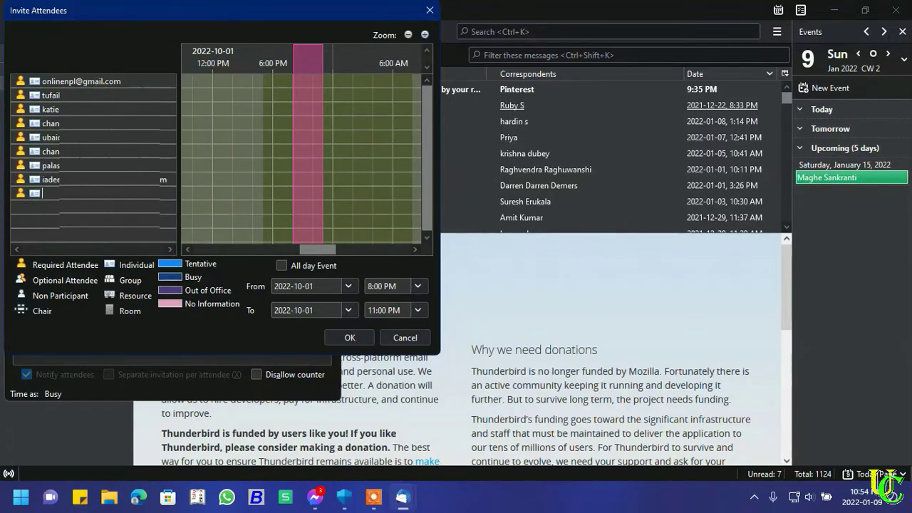
- Make the second invitee Optional Attendee, the third and fourth Non Participant and the fifth Chair, and set the sixth's type to Group
click(21, 108)
click(21, 123)
click(21, 137)
click(21, 137)
click(22, 151)
click(21, 151)
click(21, 151)
click(34, 164)
- Add an eighth invitee of type Resource by e-mail address and accept the attendee list
click(35, 96)
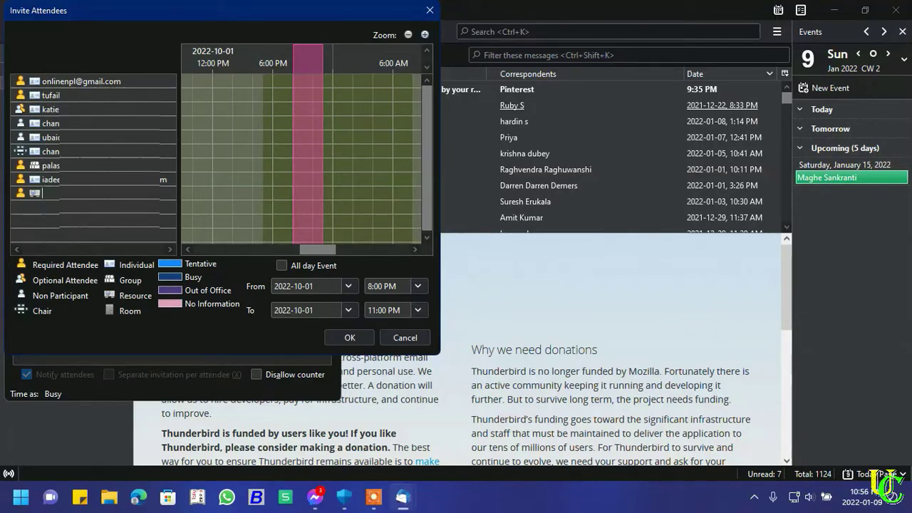
text(offic)
key(Return)
click(342, 337)
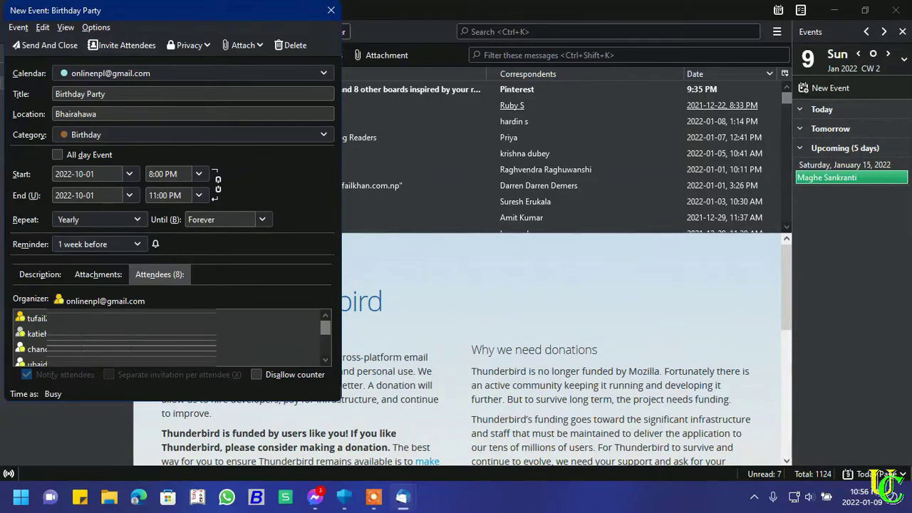
- Review the attendees and description, set the privacy to Private Event, and send the invitation
drag(324, 324, 306, 298)
click(59, 273)
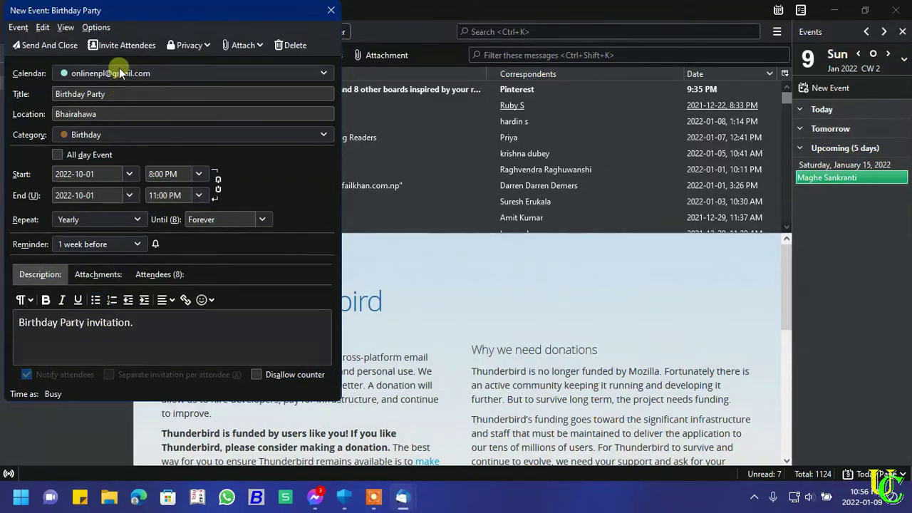
click(203, 45)
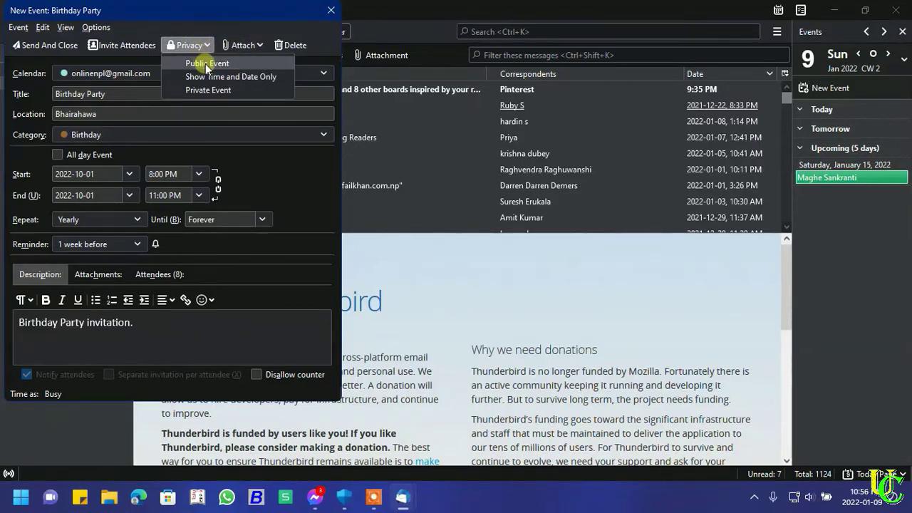
click(220, 95)
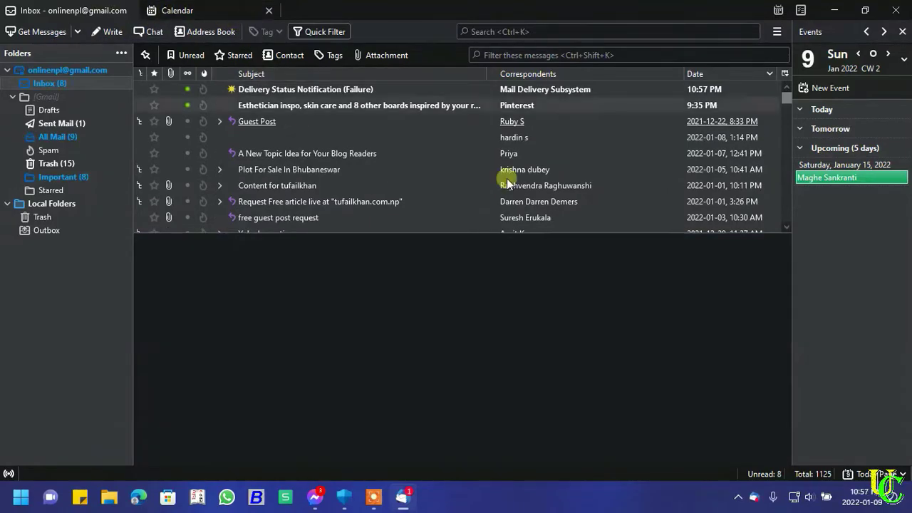
- Find the Birthday Party event in the calendar and view its full details
click(778, 10)
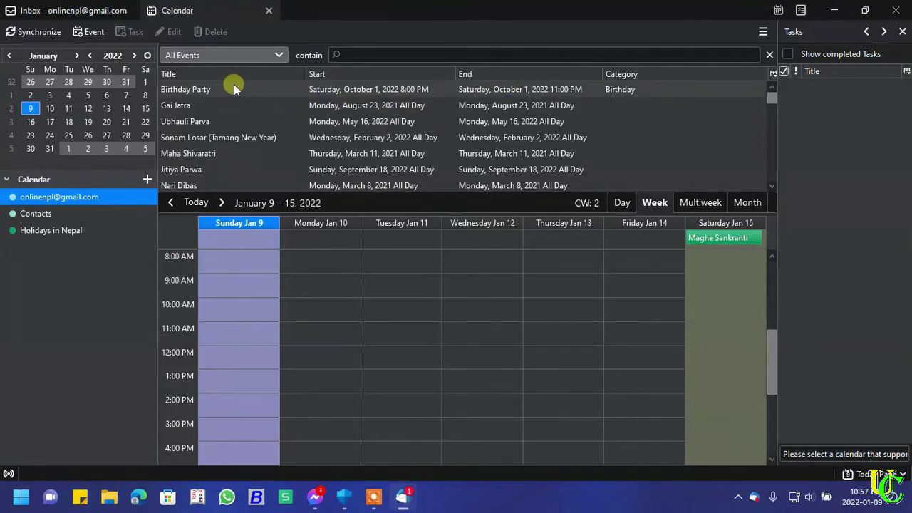
click(234, 87)
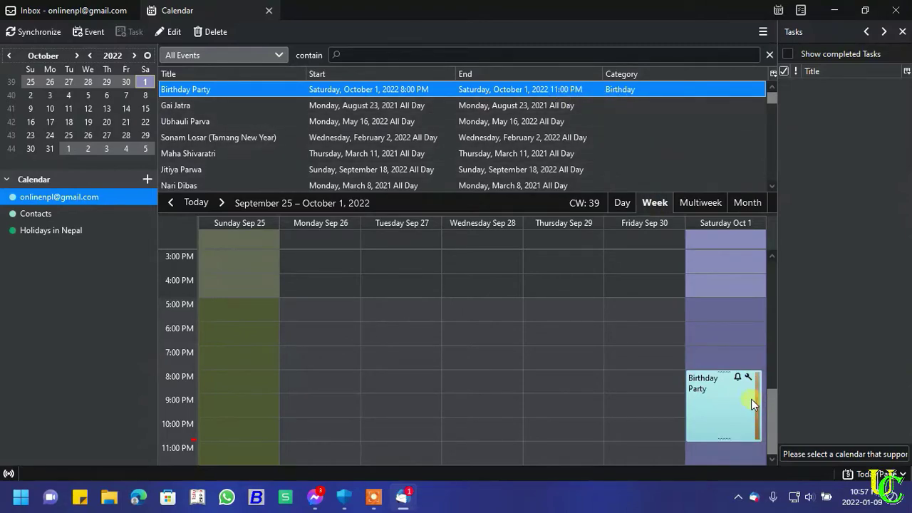
double_click(719, 395)
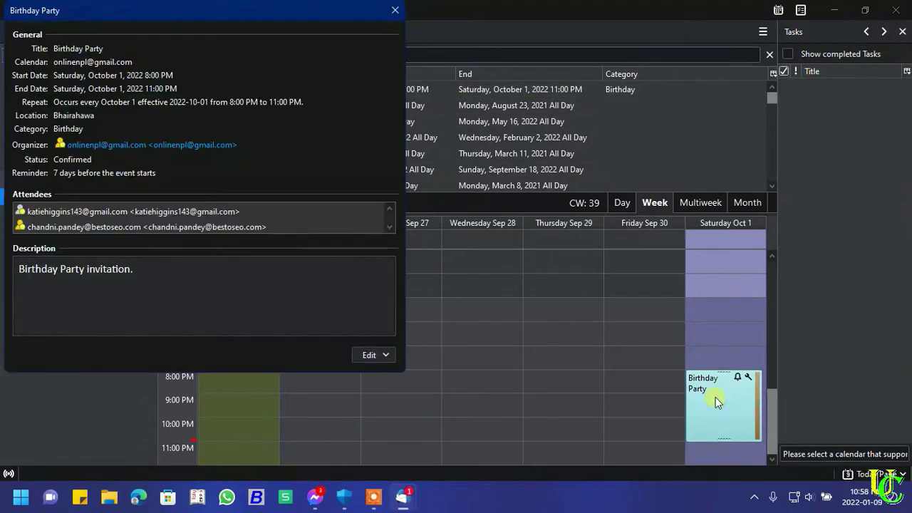